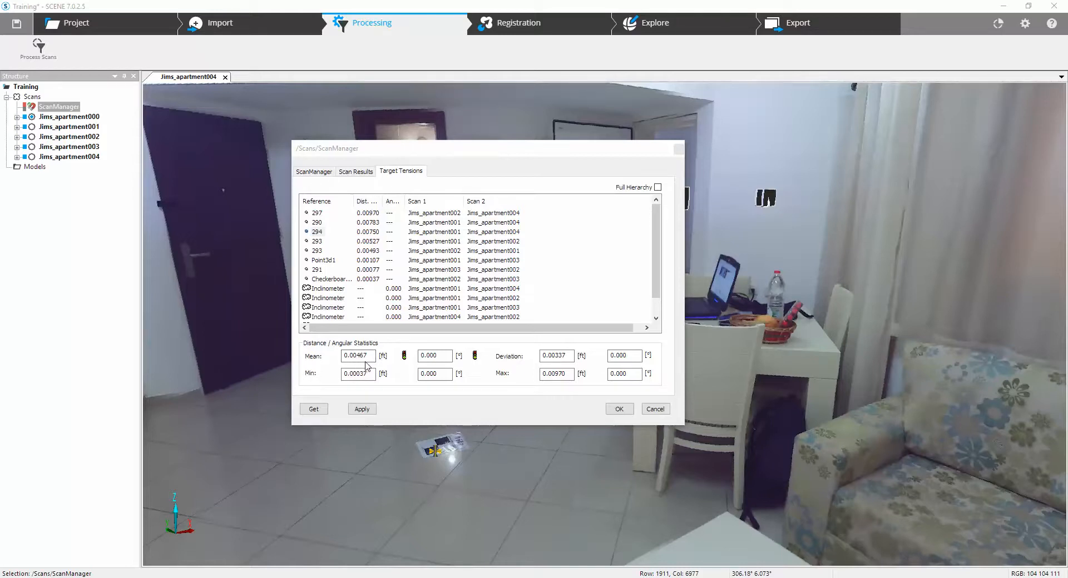
Review the ScanManager's target tensions with the full distance error column, plus the scan results, and close its properties.
{"action": "double_click", "coordinate": [383, 202]}
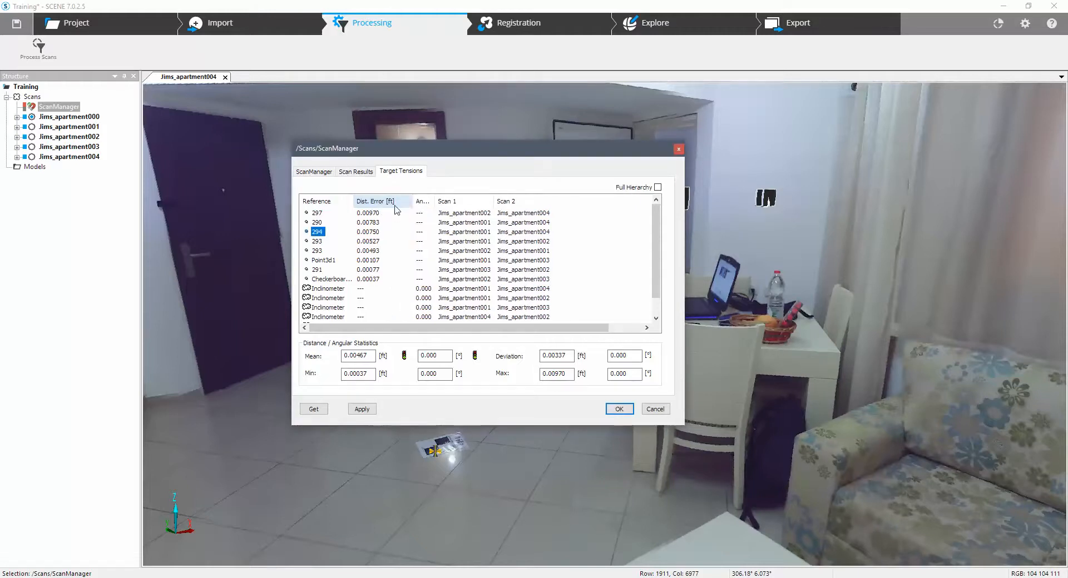
{"action": "left_click", "coordinate": [356, 172]}
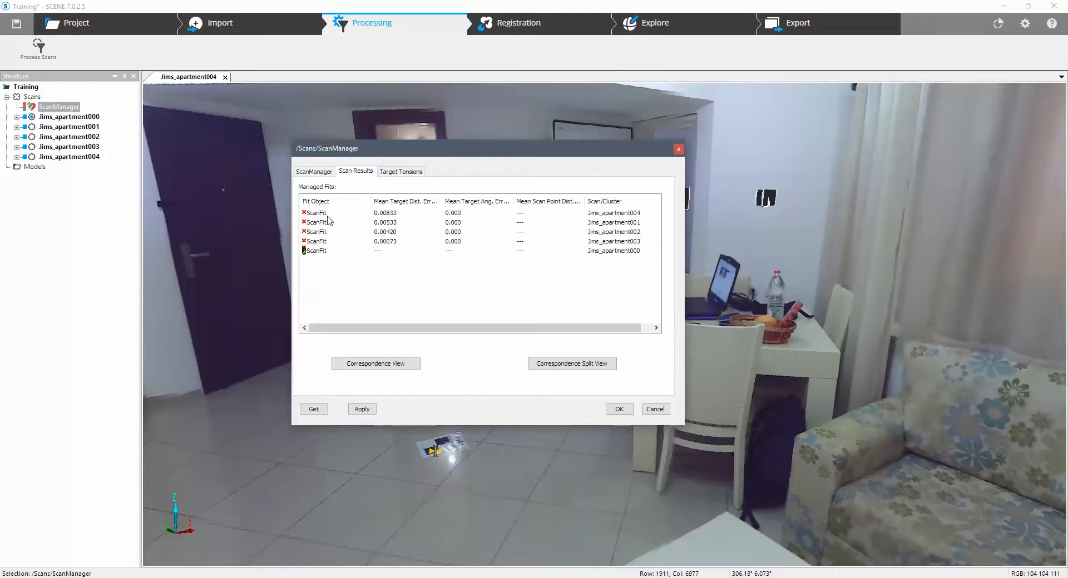
{"action": "left_click", "coordinate": [323, 175]}
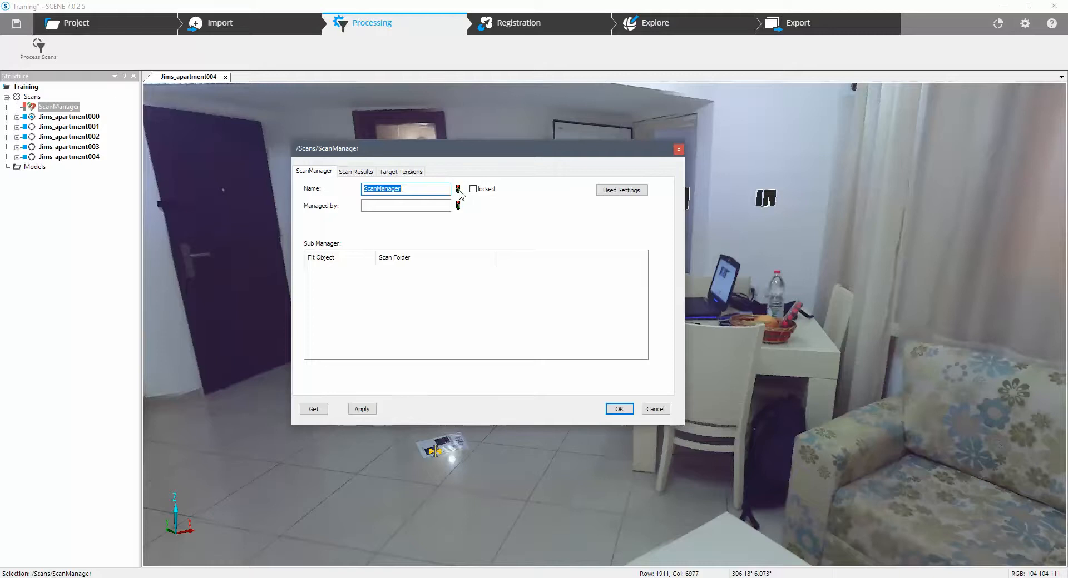
{"action": "left_click", "coordinate": [405, 170]}
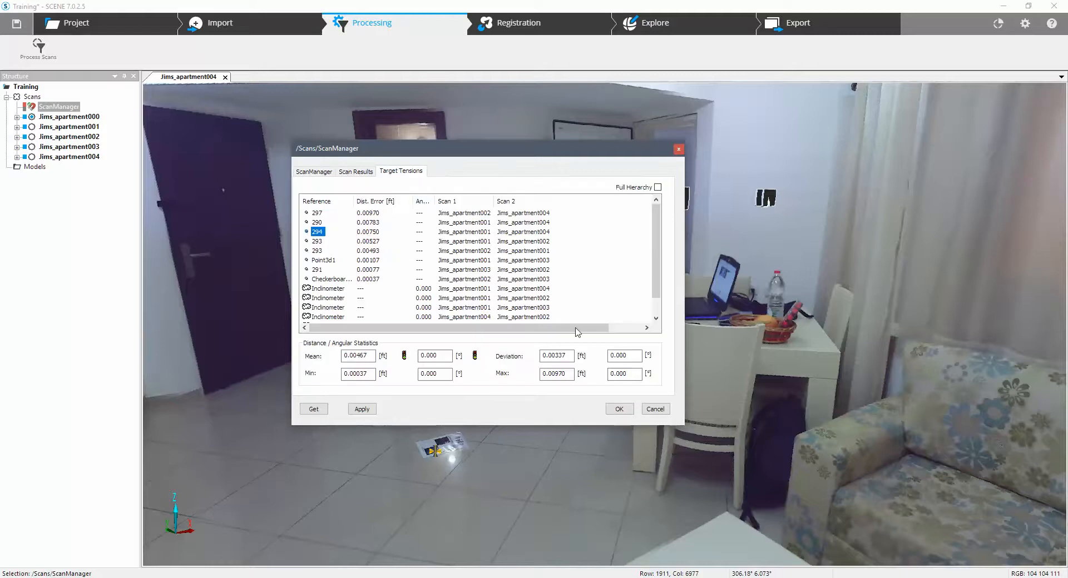
{"action": "left_click", "coordinate": [617, 410]}
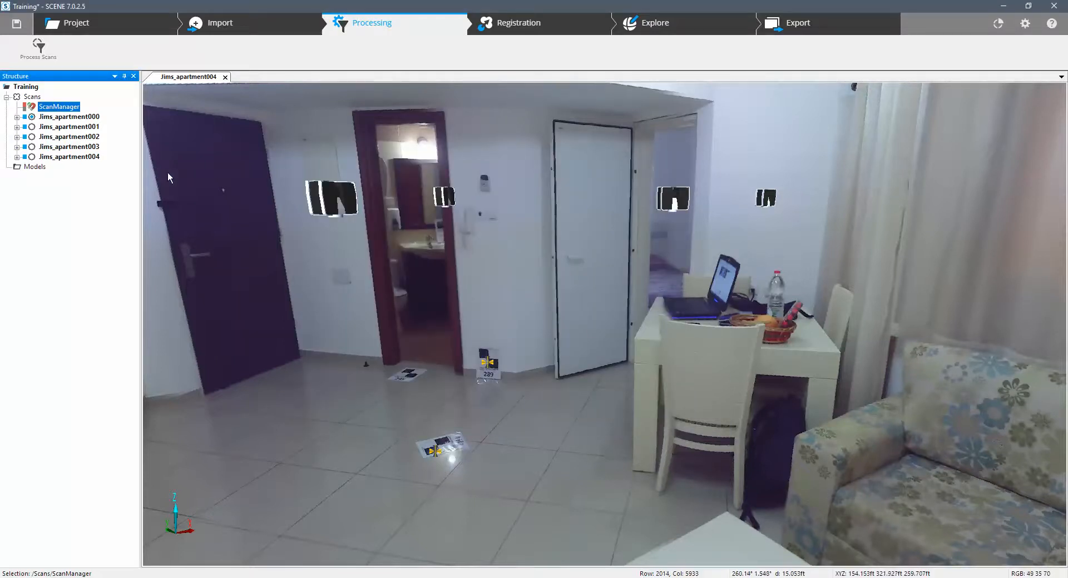
Start a manual registration of the Scans cluster, pairing Jims_apartment000 with Jims_apartment001, and proceed to target marking.
{"action": "left_click", "coordinate": [520, 23]}
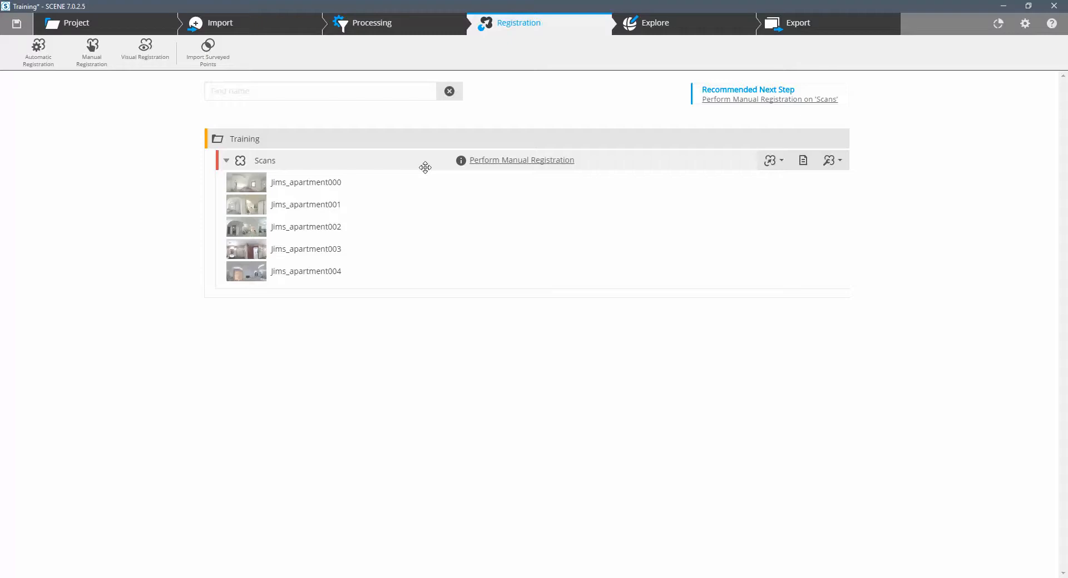
{"action": "left_click", "coordinate": [532, 163]}
{"action": "left_click", "coordinate": [507, 235]}
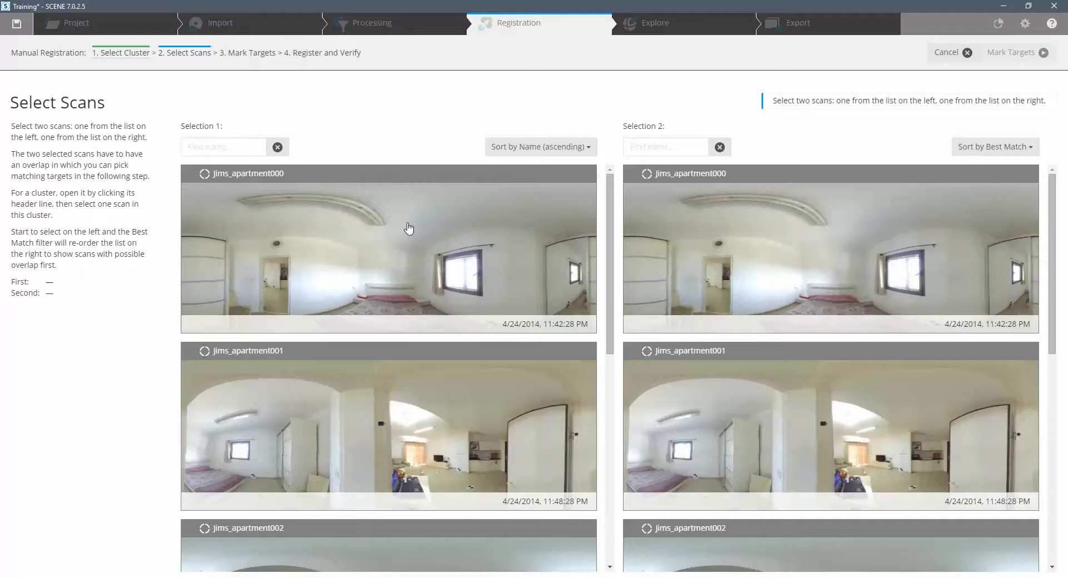
{"action": "left_click", "coordinate": [376, 230]}
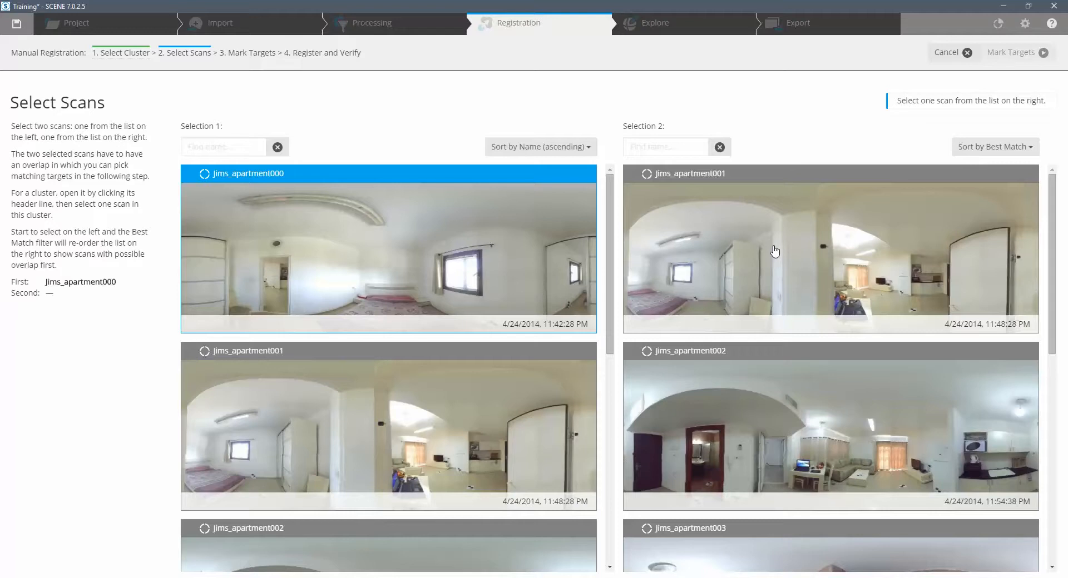
{"action": "left_click", "coordinate": [774, 251]}
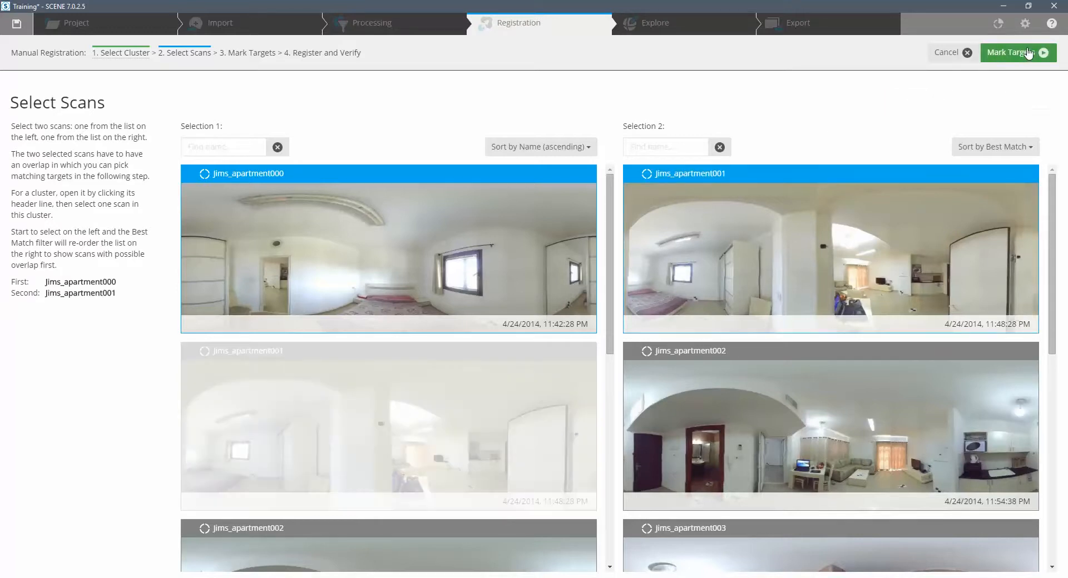
{"action": "left_click", "coordinate": [1020, 52]}
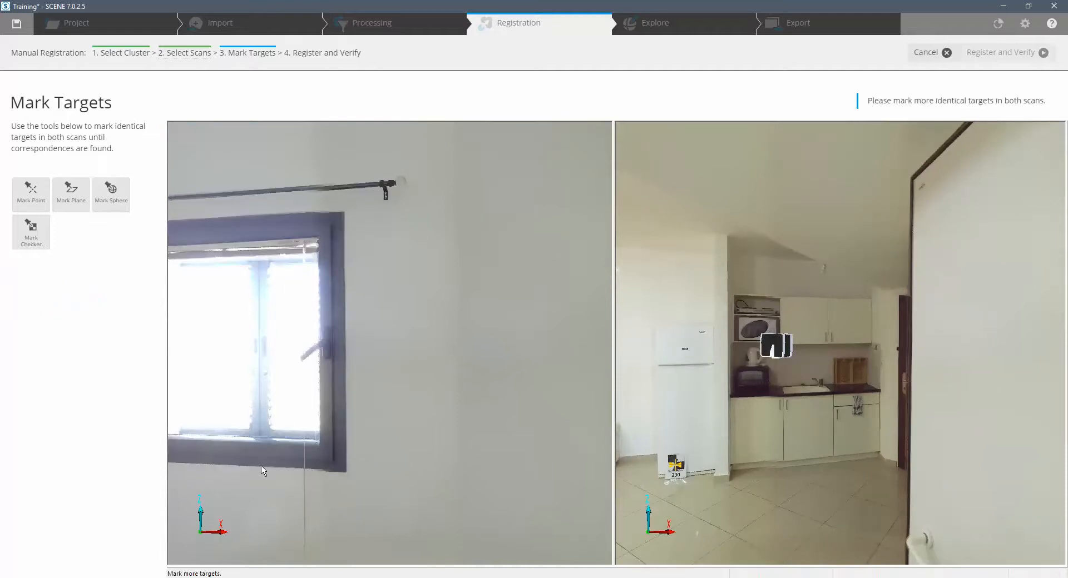
Mark the bedroom's window wall as a matching plane target in both scans.
{"action": "mouse_move", "coordinate": [235, 453]}
{"action": "left_mouse_down"}
{"action": "mouse_move", "coordinate": [336, 406]}
{"action": "mouse_move", "coordinate": [381, 351]}
{"action": "mouse_move", "coordinate": [451, 346]}
{"action": "mouse_move", "coordinate": [538, 389]}
{"action": "mouse_move", "coordinate": [556, 428]}
{"action": "mouse_move", "coordinate": [470, 443]}
{"action": "mouse_move", "coordinate": [440, 428]}
{"action": "mouse_move", "coordinate": [462, 434]}
{"action": "left_mouse_up"}
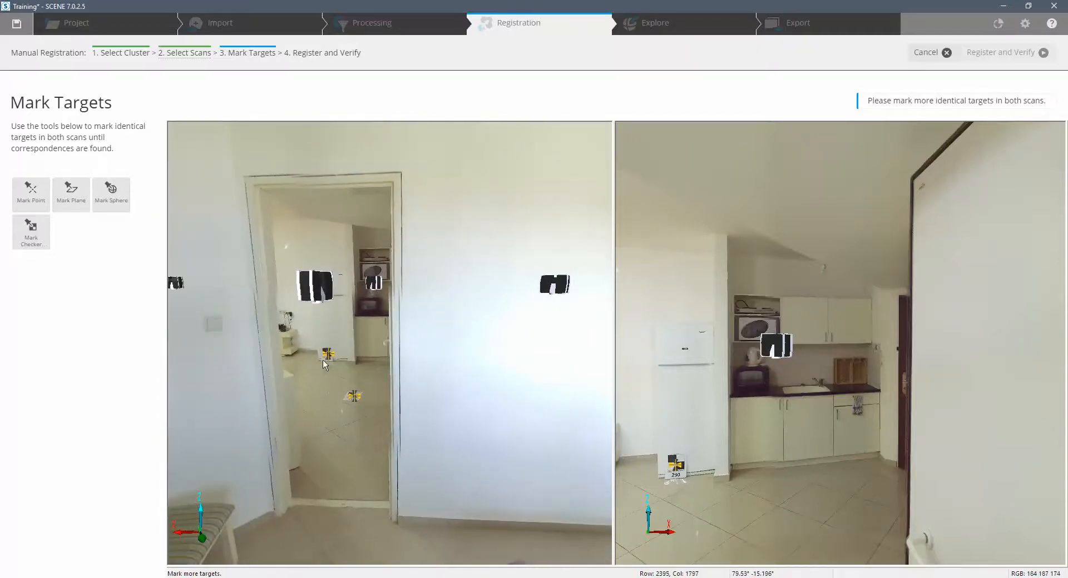
{"action": "left_click_drag", "start_coordinate": [273, 403], "coordinate": [286, 448]}
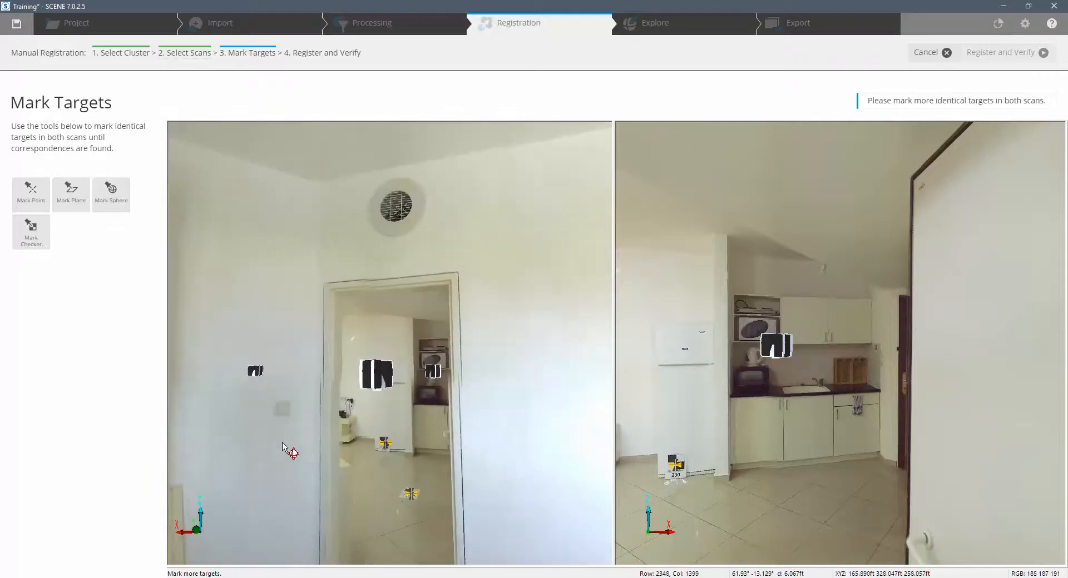
{"action": "left_click_drag", "start_coordinate": [787, 445], "coordinate": [599, 348]}
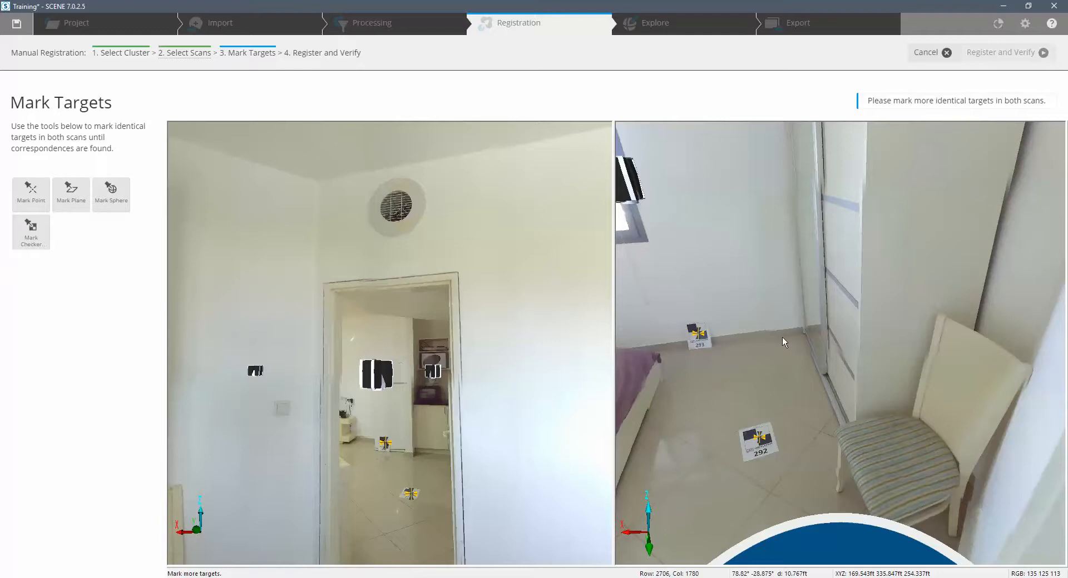
{"action": "left_click_drag", "start_coordinate": [334, 434], "coordinate": [516, 247]}
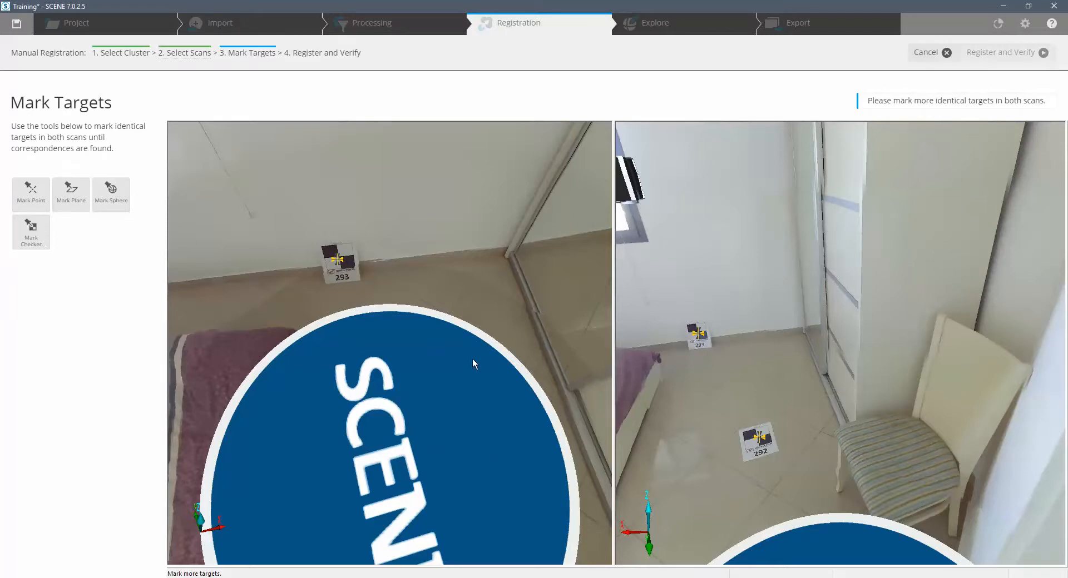
{"action": "left_click_drag", "start_coordinate": [481, 259], "coordinate": [470, 329]}
{"action": "left_click_drag", "start_coordinate": [362, 272], "coordinate": [376, 342]}
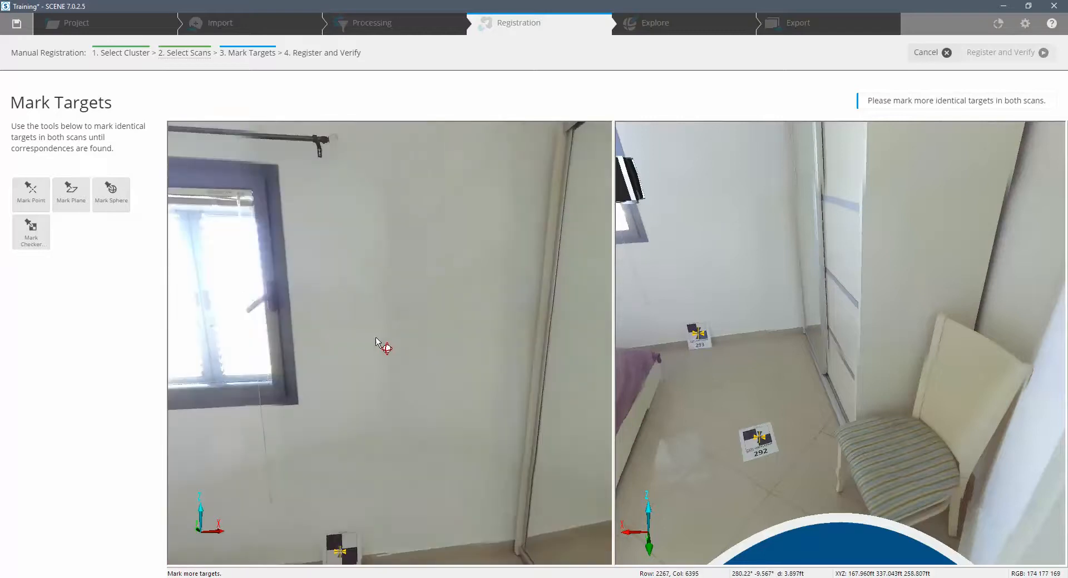
{"action": "left_click", "coordinate": [77, 203]}
{"action": "left_click", "coordinate": [439, 270]}
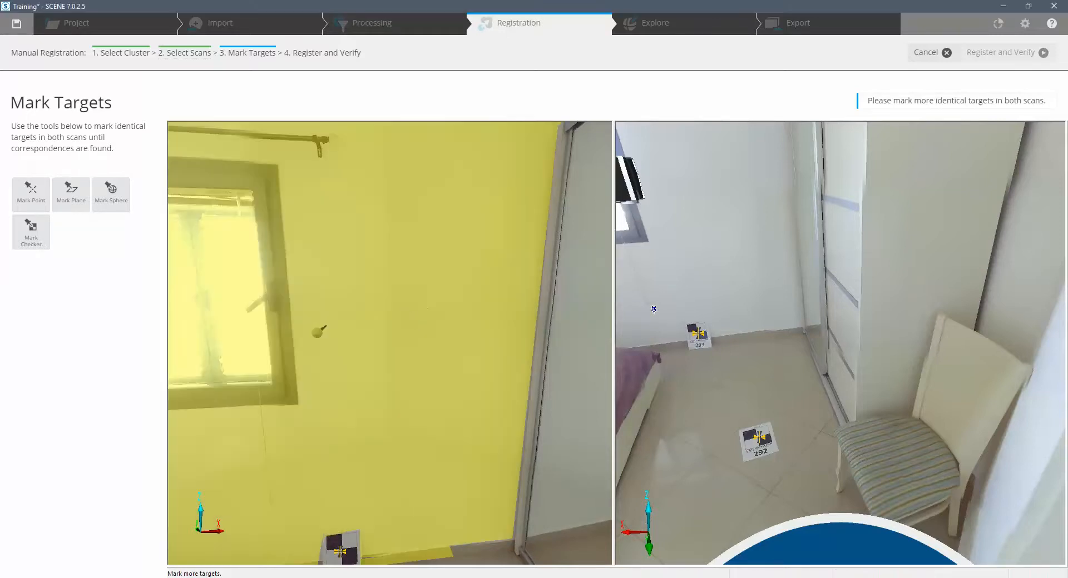
{"action": "left_click_drag", "start_coordinate": [770, 287], "coordinate": [801, 360]}
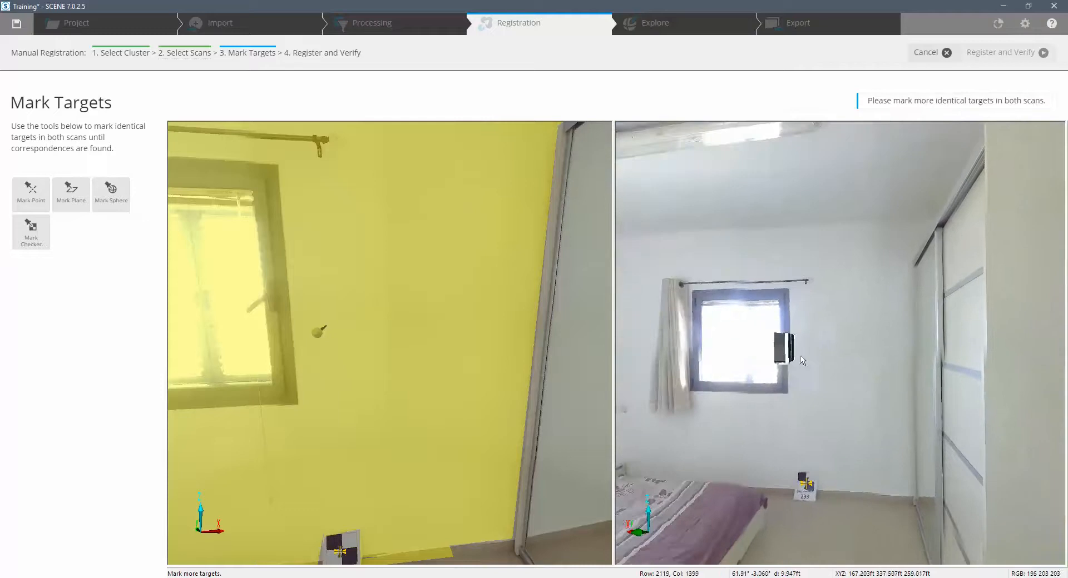
{"action": "left_click", "coordinate": [848, 338]}
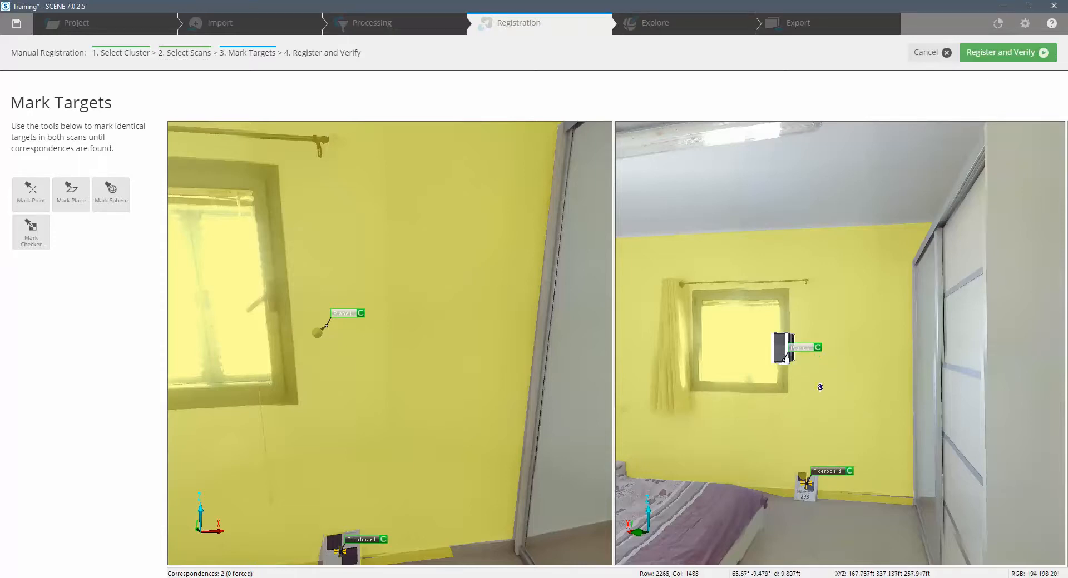
Mark a point target at the foot of the striped chair's front leg in Jims_apartment001.
{"action": "left_click_drag", "start_coordinate": [820, 388], "coordinate": [767, 428]}
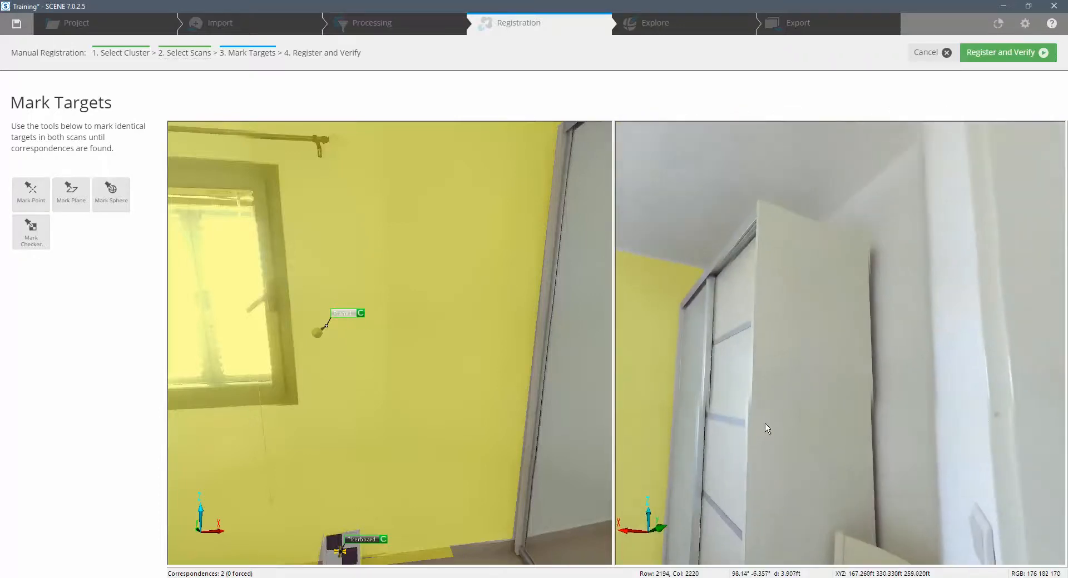
{"action": "left_click_drag", "start_coordinate": [454, 263], "coordinate": [284, 207]}
{"action": "left_click_drag", "start_coordinate": [961, 439], "coordinate": [958, 245]}
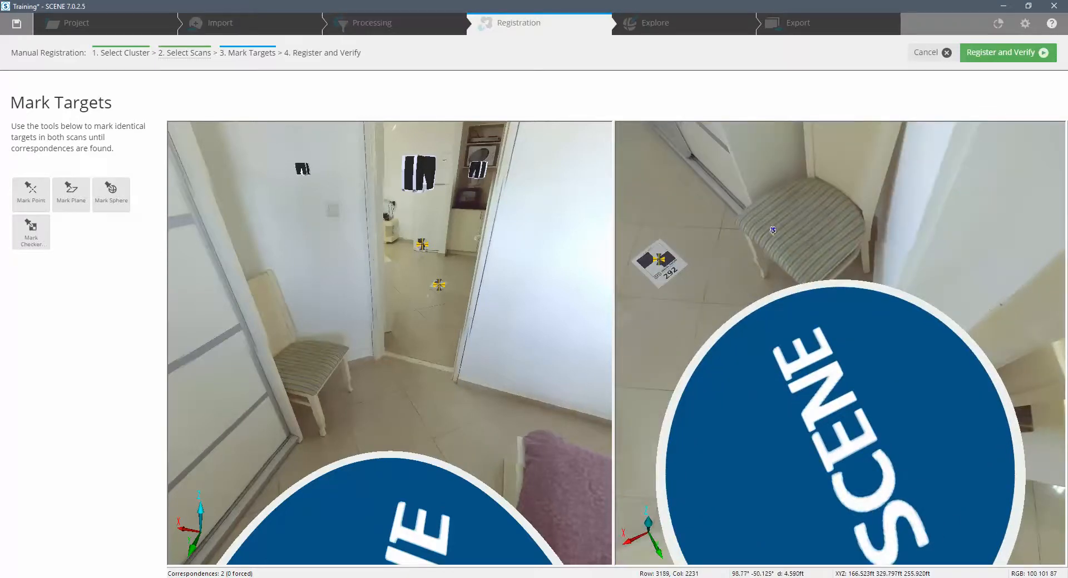
{"action": "scroll", "coordinate": [754, 253], "scroll_direction": "up", "scroll_amount": 2}
{"action": "left_click_drag", "start_coordinate": [715, 146], "coordinate": [835, 245]}
{"action": "scroll", "coordinate": [972, 304], "scroll_direction": "up", "scroll_amount": 1}
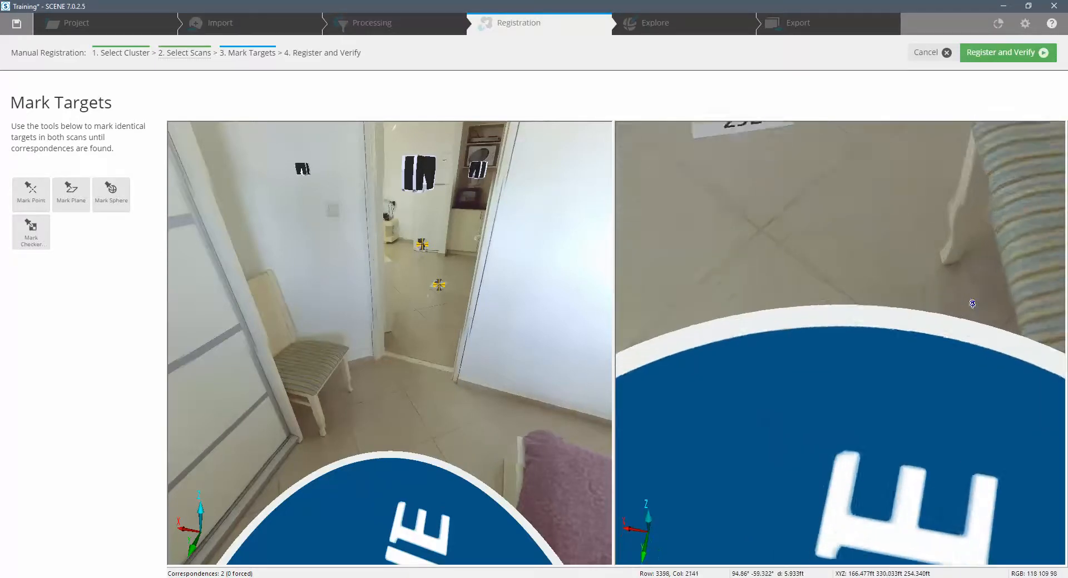
{"action": "scroll", "coordinate": [972, 304], "scroll_direction": "down", "scroll_amount": 3}
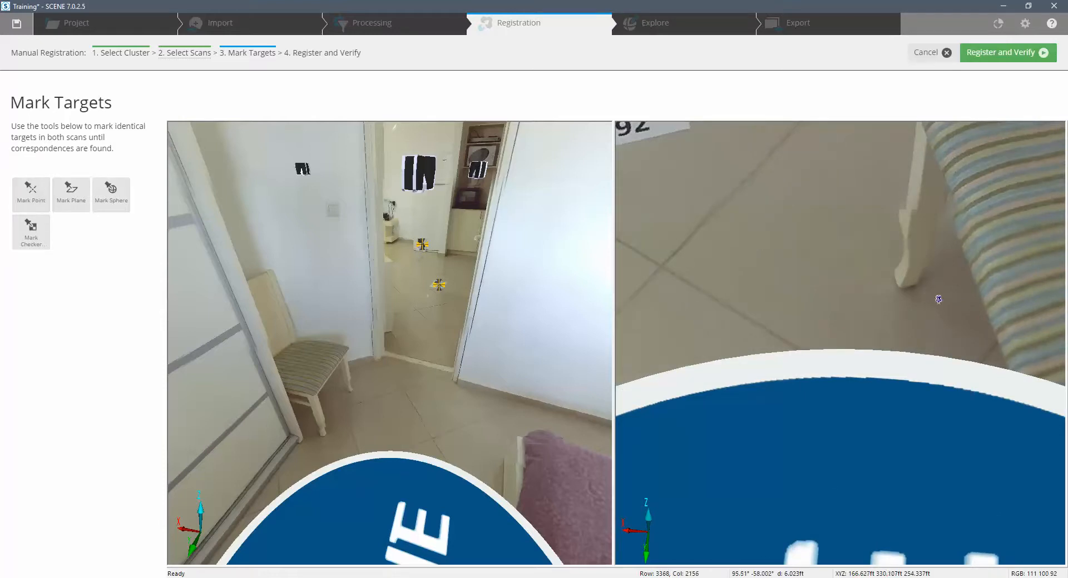
{"action": "left_click", "coordinate": [899, 285]}
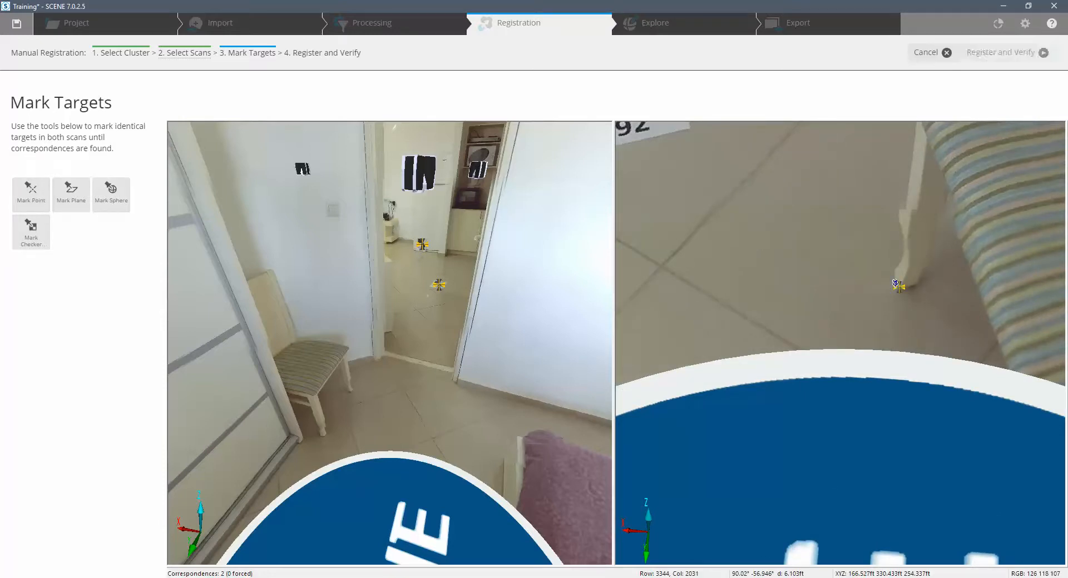
Mark the matching point at the foot of the same chair leg in Jims_apartment000.
{"action": "left_click_drag", "start_coordinate": [328, 374], "coordinate": [406, 337]}
{"action": "scroll", "coordinate": [406, 338], "scroll_direction": "up", "scroll_amount": 8}
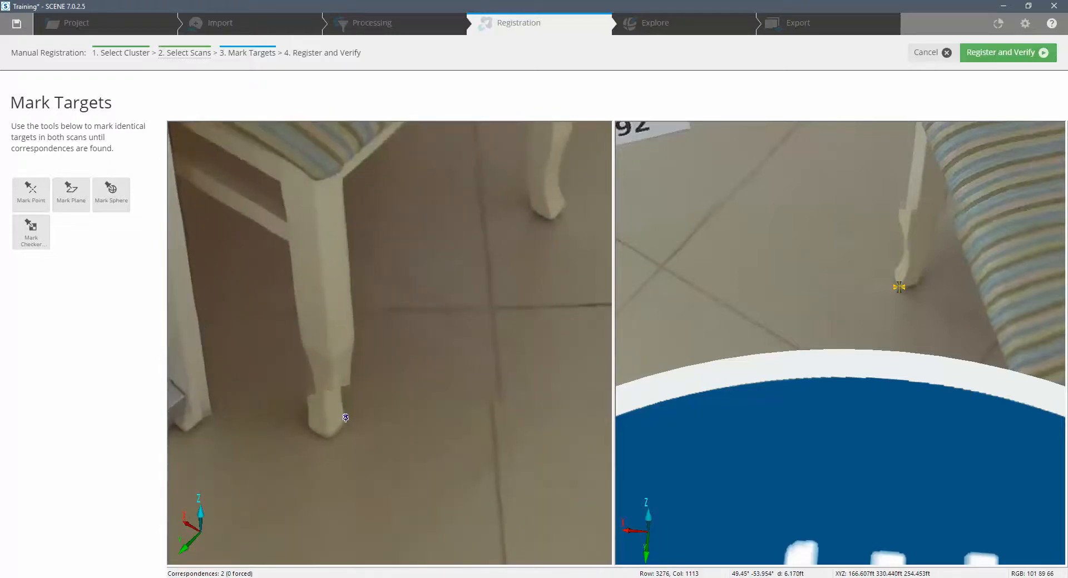
{"action": "left_click", "coordinate": [347, 422]}
{"action": "scroll", "coordinate": [459, 369], "scroll_direction": "down", "scroll_amount": 5}
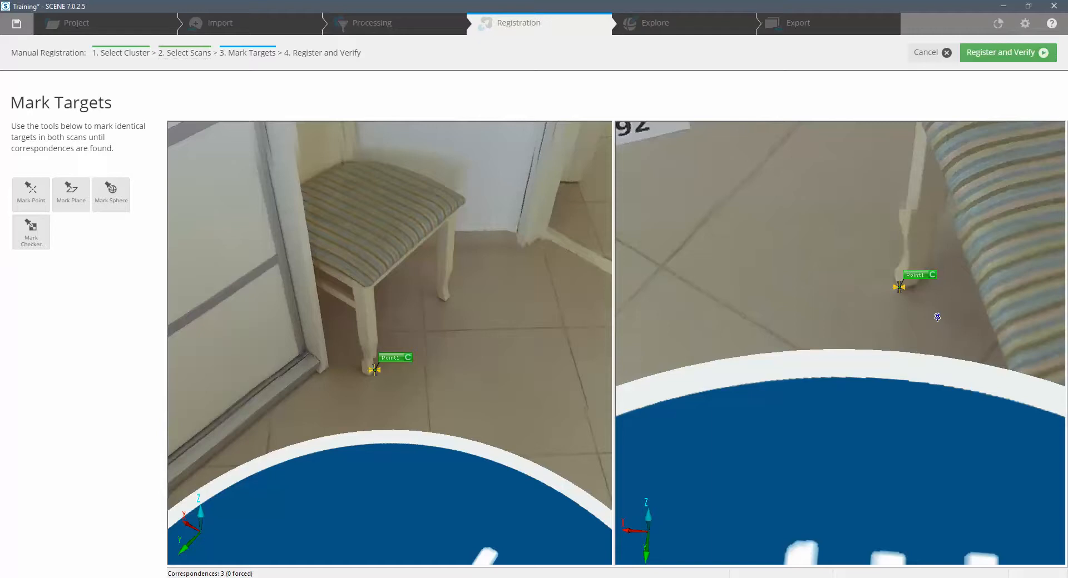
{"action": "scroll", "coordinate": [437, 295], "scroll_direction": "down", "scroll_amount": 4}
{"action": "scroll", "coordinate": [437, 296], "scroll_direction": "down", "scroll_amount": 2}
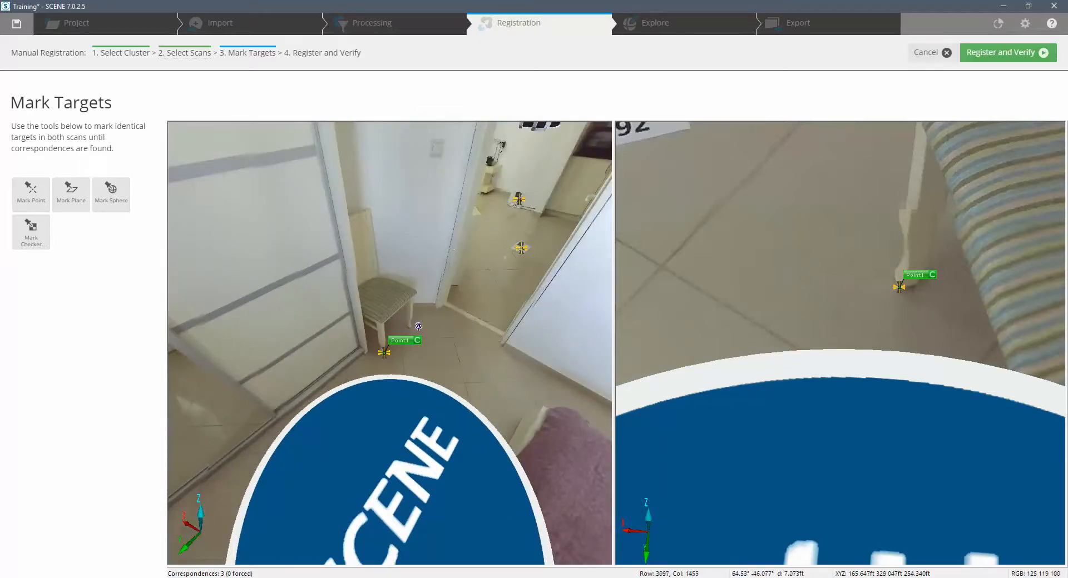
Register Jims_apartment000 with Jims_apartment001 and accept the result after inspecting the alignment in the top and left views.
{"action": "left_click", "coordinate": [994, 54]}
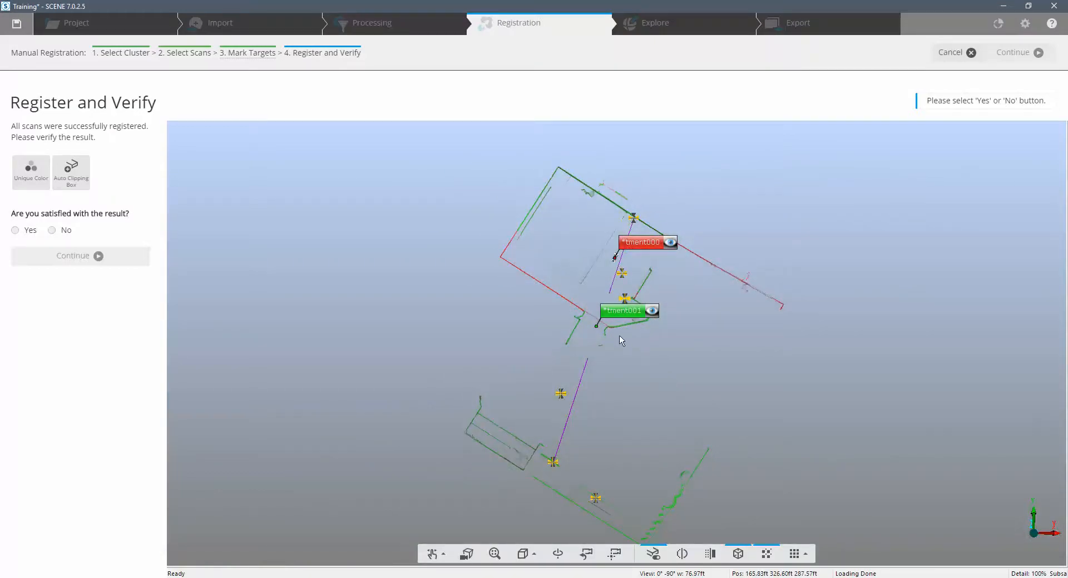
{"action": "scroll", "coordinate": [612, 311], "scroll_direction": "up", "scroll_amount": 6}
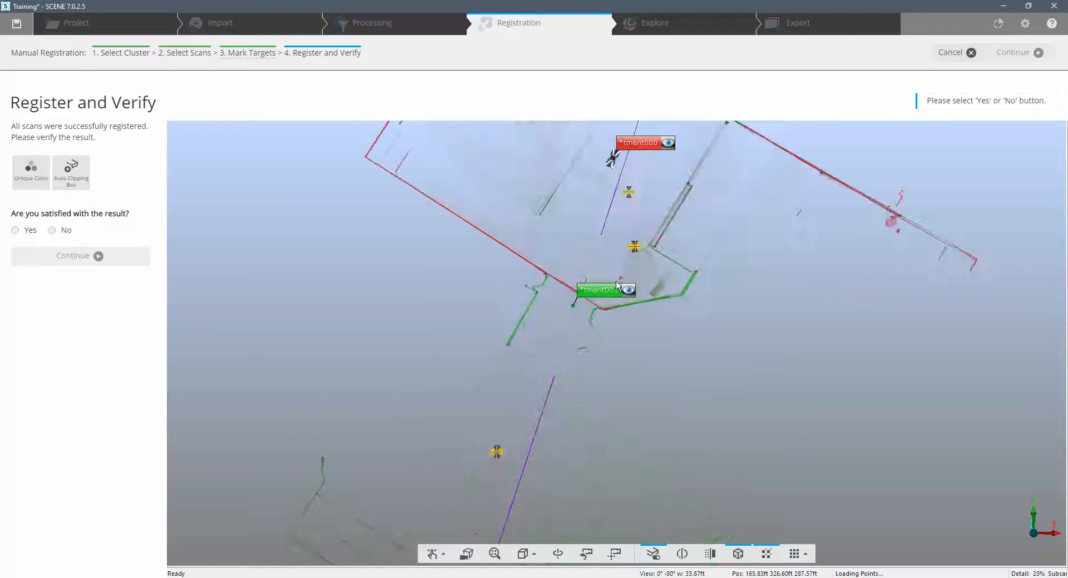
{"action": "middle_click_drag", "start_coordinate": [713, 194], "coordinate": [637, 459]}
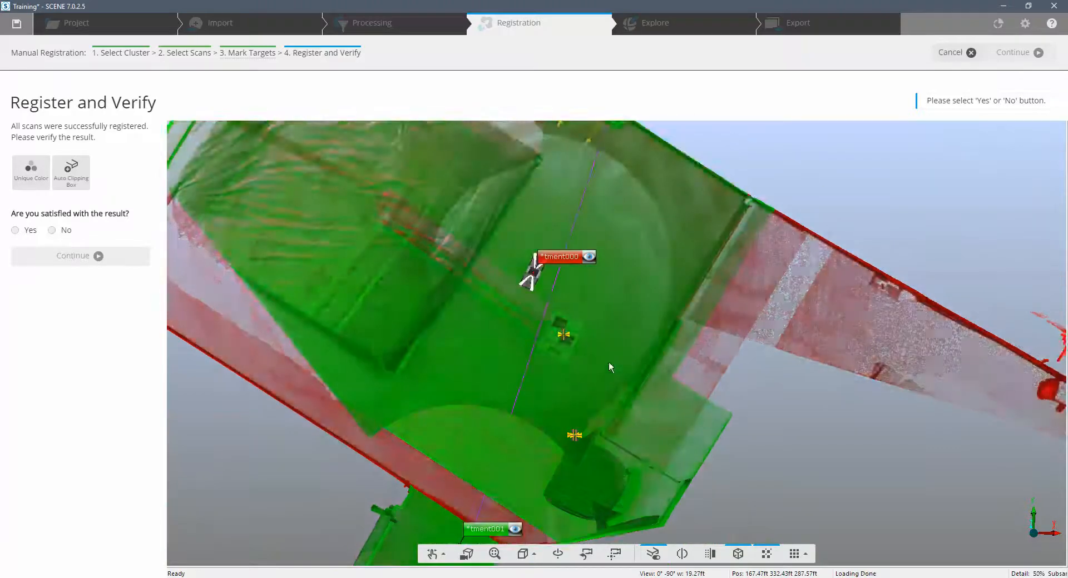
{"action": "scroll", "coordinate": [607, 362], "scroll_direction": "down", "scroll_amount": 1}
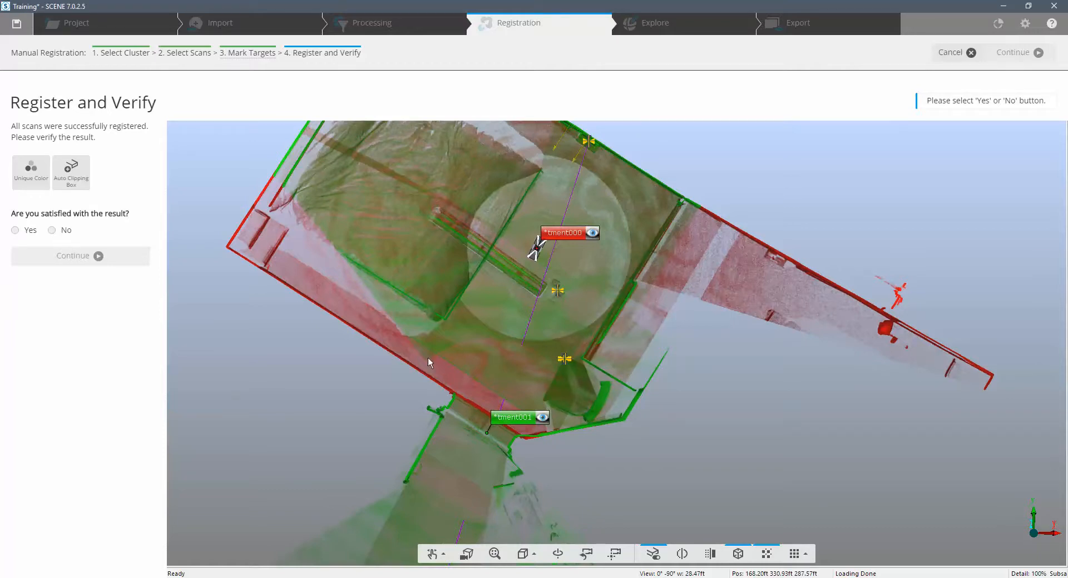
{"action": "middle_click_drag", "start_coordinate": [351, 191], "coordinate": [302, 309]}
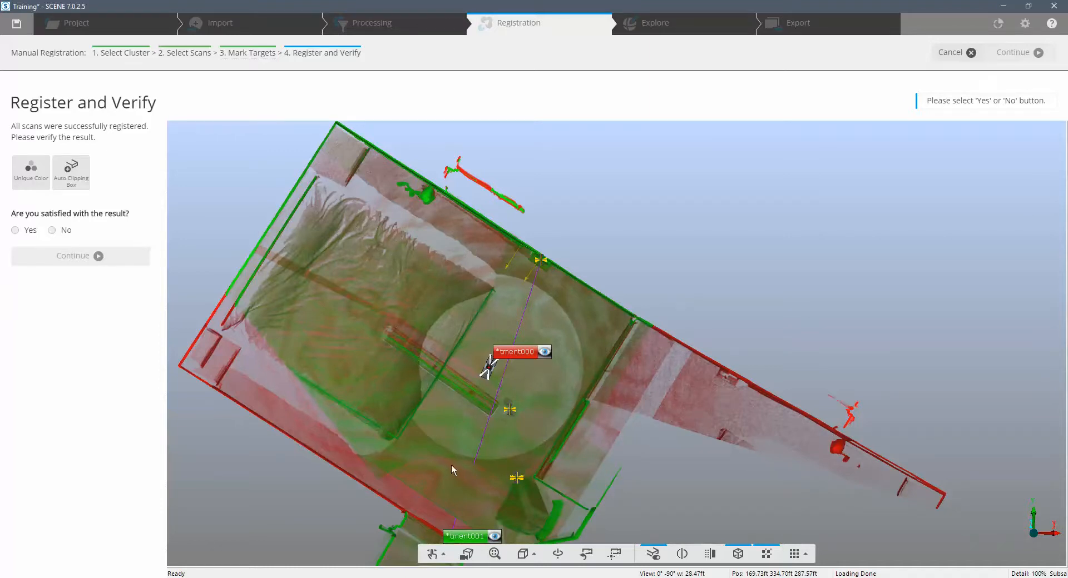
{"action": "middle_click_drag", "start_coordinate": [452, 470], "coordinate": [483, 316]}
{"action": "left_click", "coordinate": [531, 555]}
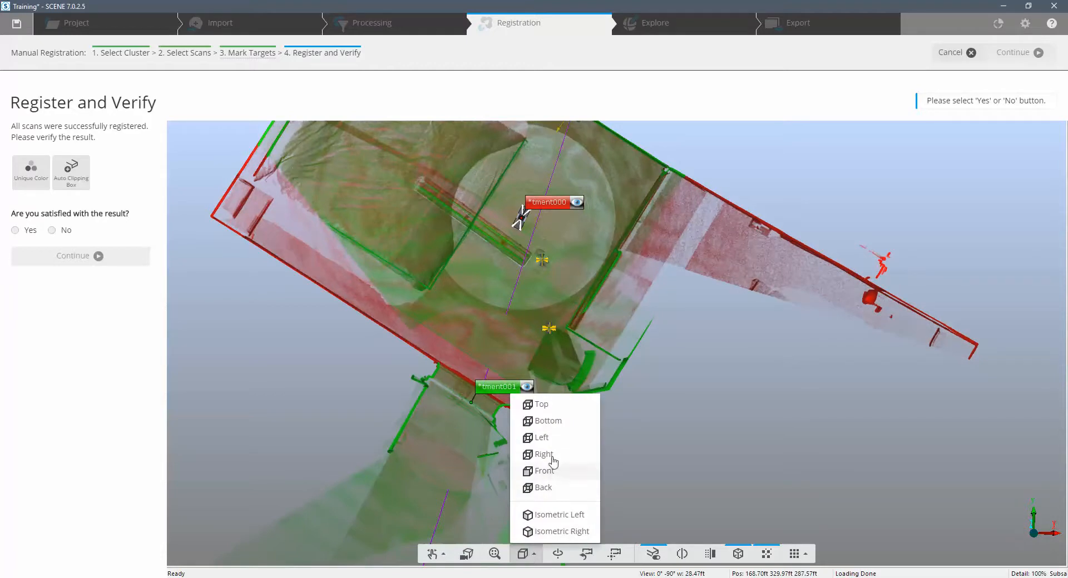
{"action": "left_click", "coordinate": [556, 439]}
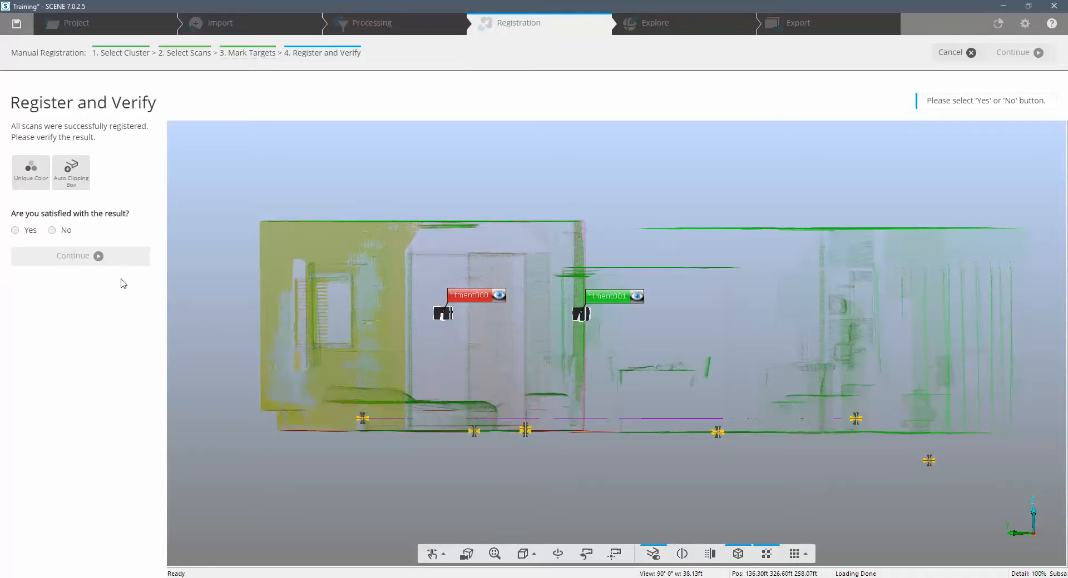
{"action": "left_click", "coordinate": [15, 230]}
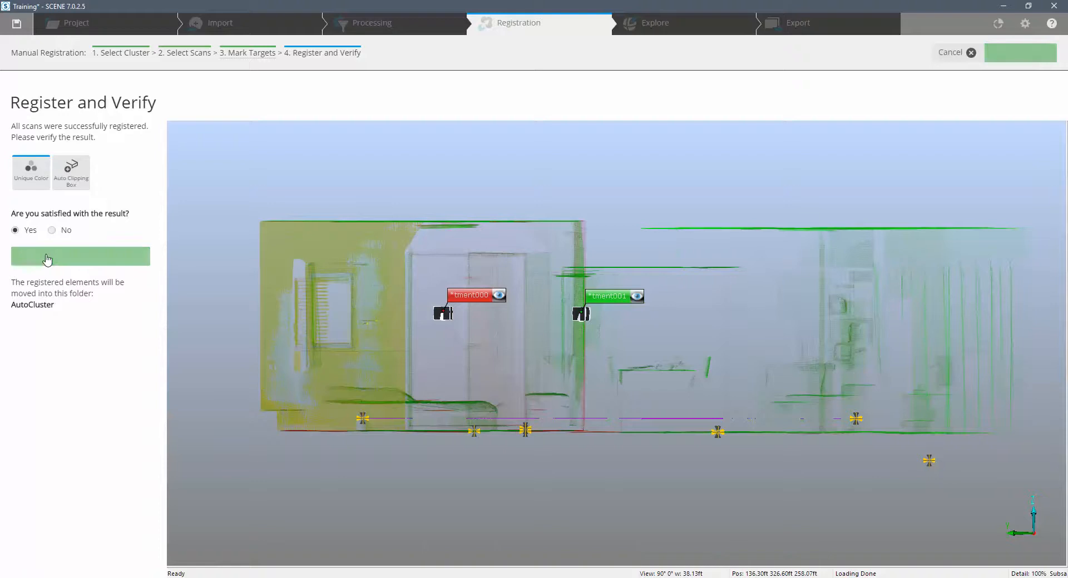
{"action": "left_click", "coordinate": [47, 257]}
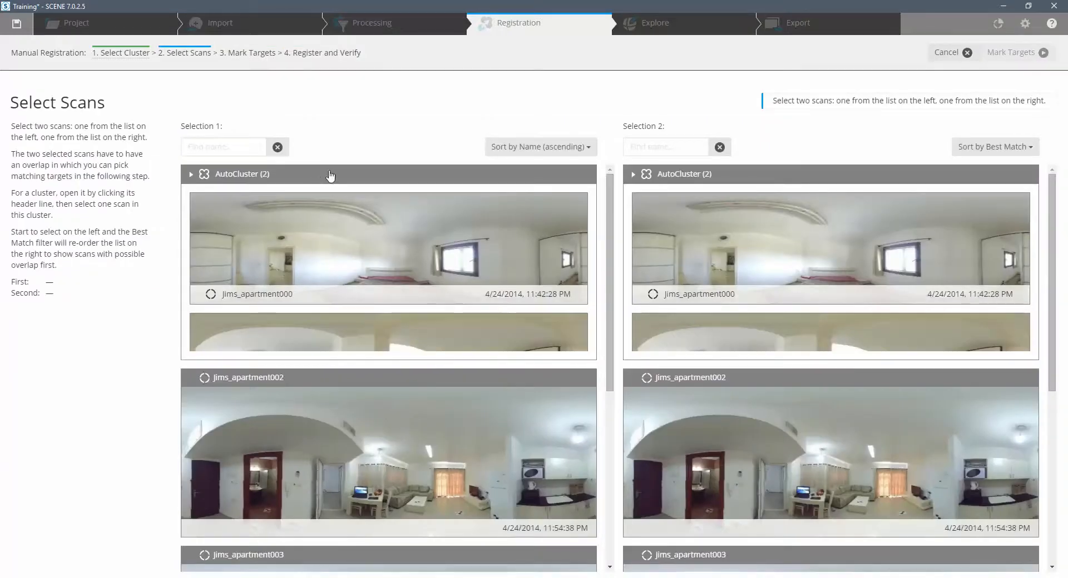
Pair Jims_apartment001 from AutoCluster with Jims_apartment002 and proceed to marking their targets.
{"action": "left_click", "coordinate": [358, 262]}
{"action": "scroll", "coordinate": [359, 261], "scroll_direction": "down", "scroll_amount": 2}
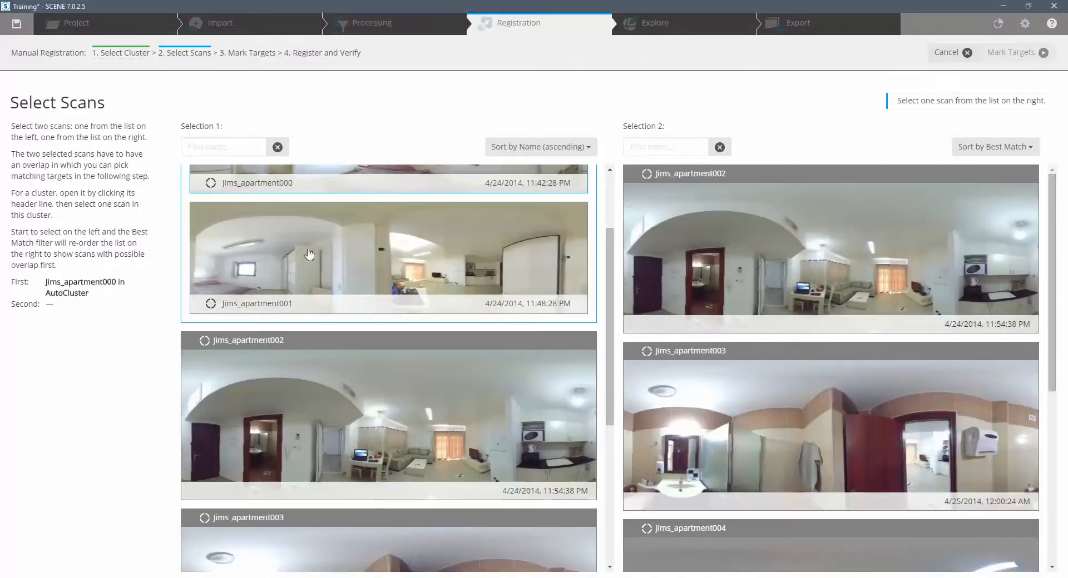
{"action": "left_click", "coordinate": [296, 254]}
{"action": "left_click", "coordinate": [836, 261]}
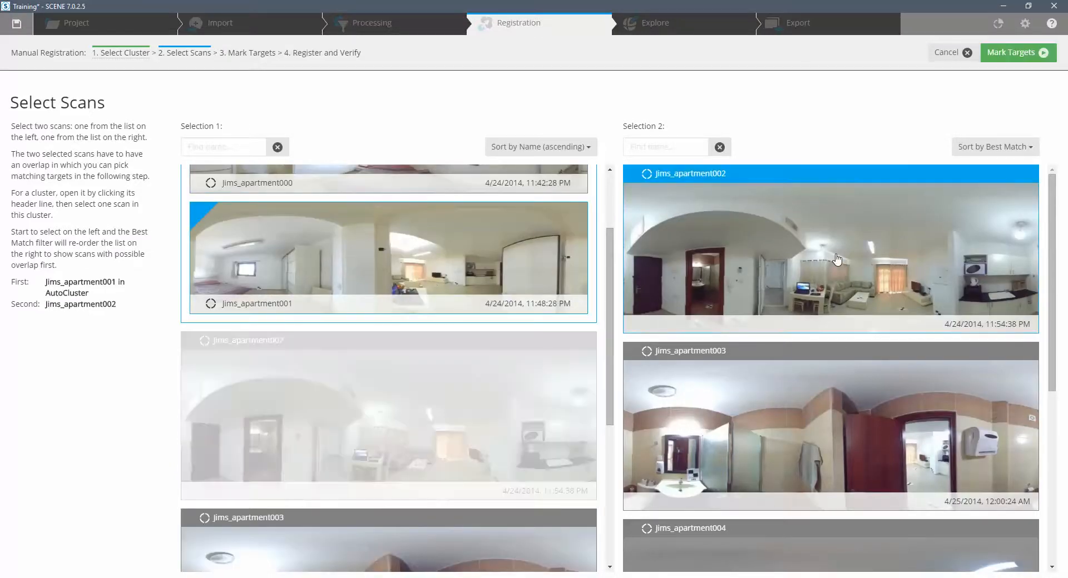
{"action": "left_click", "coordinate": [1009, 54]}
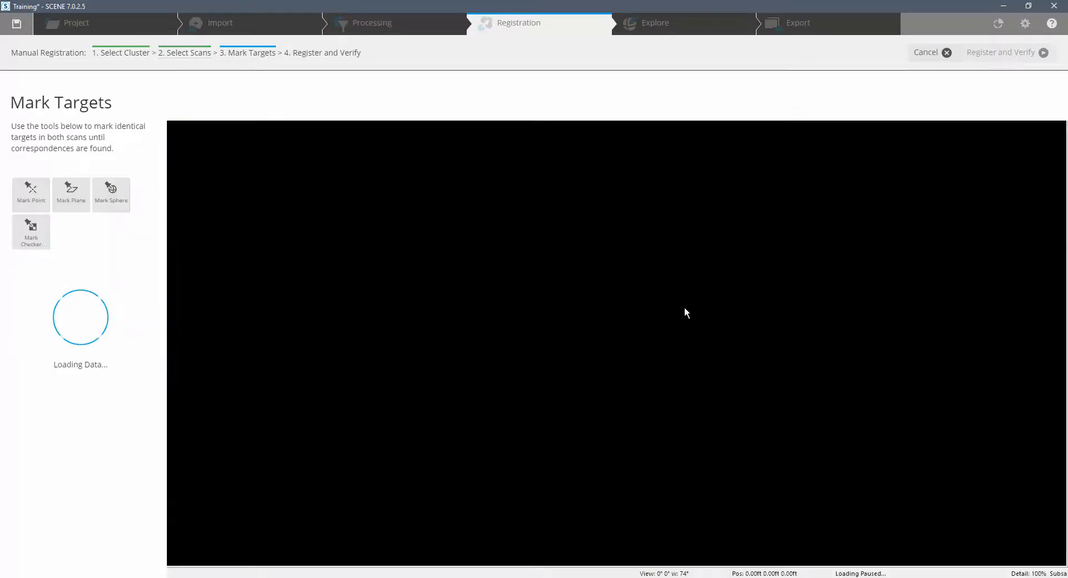